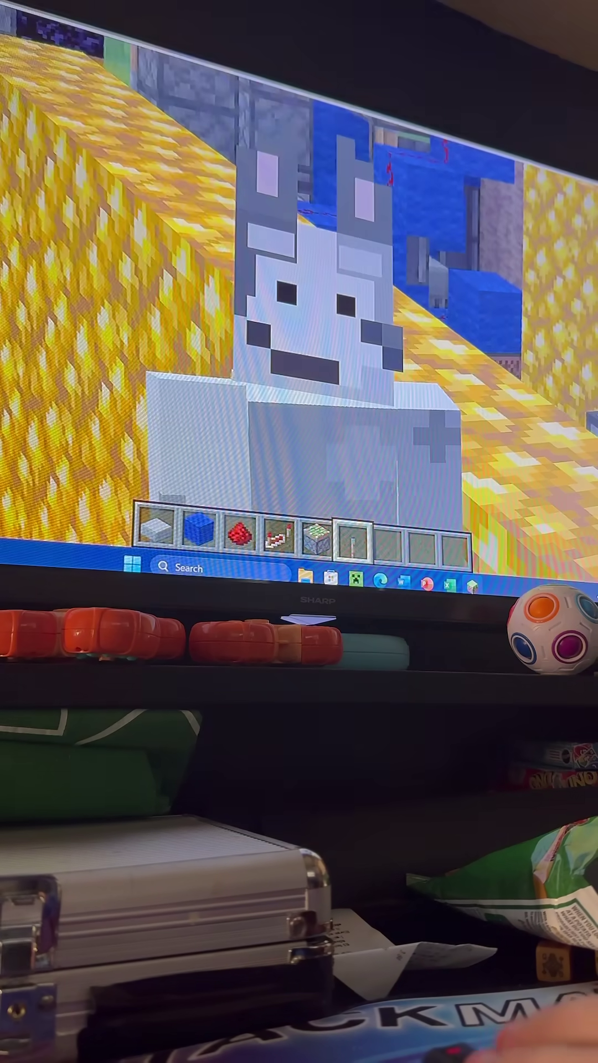
# Circle the wolf statue and approach the test circuit's blue wool and stone blocks.
pyautogui.press('s')
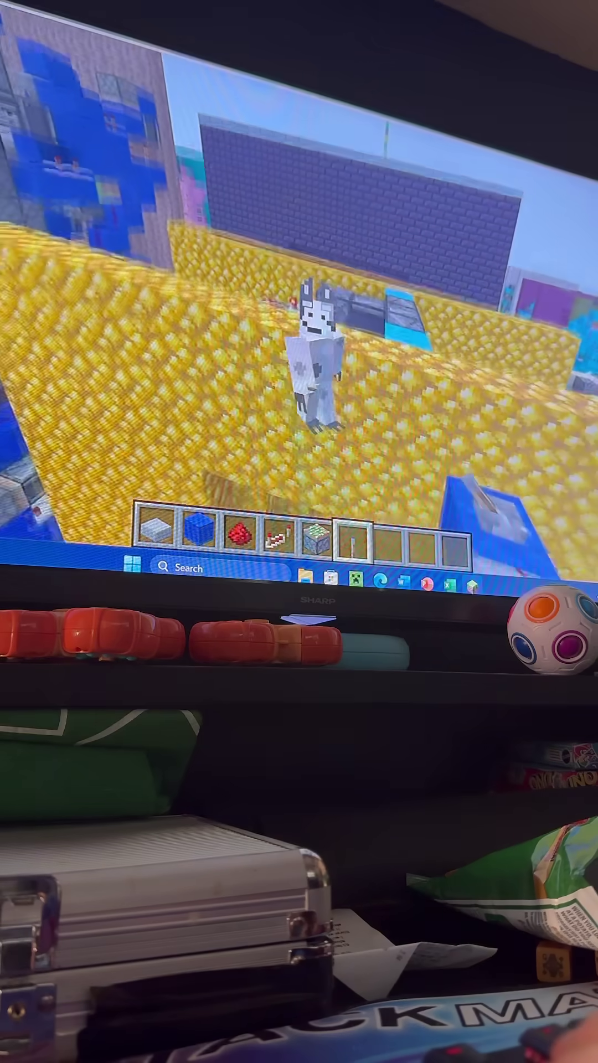
pyautogui.press('a')
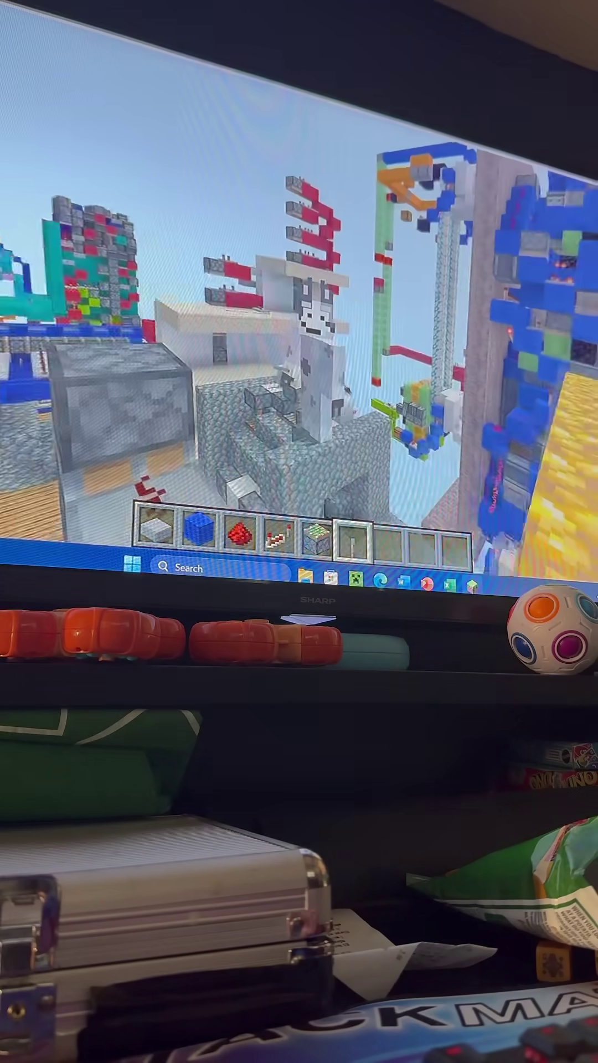
pyautogui.press('w')
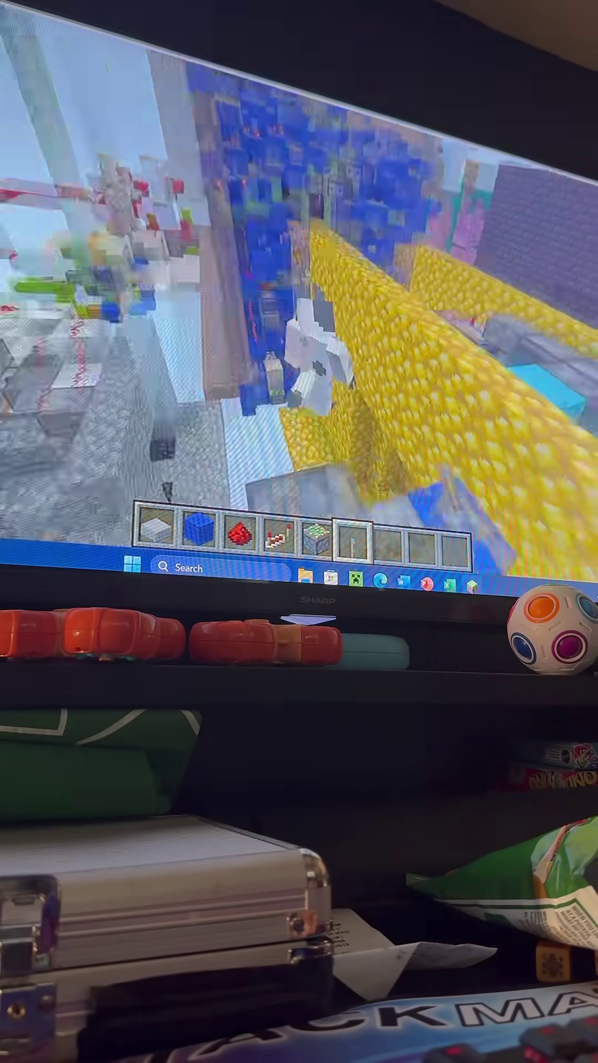
pyautogui.press('w')
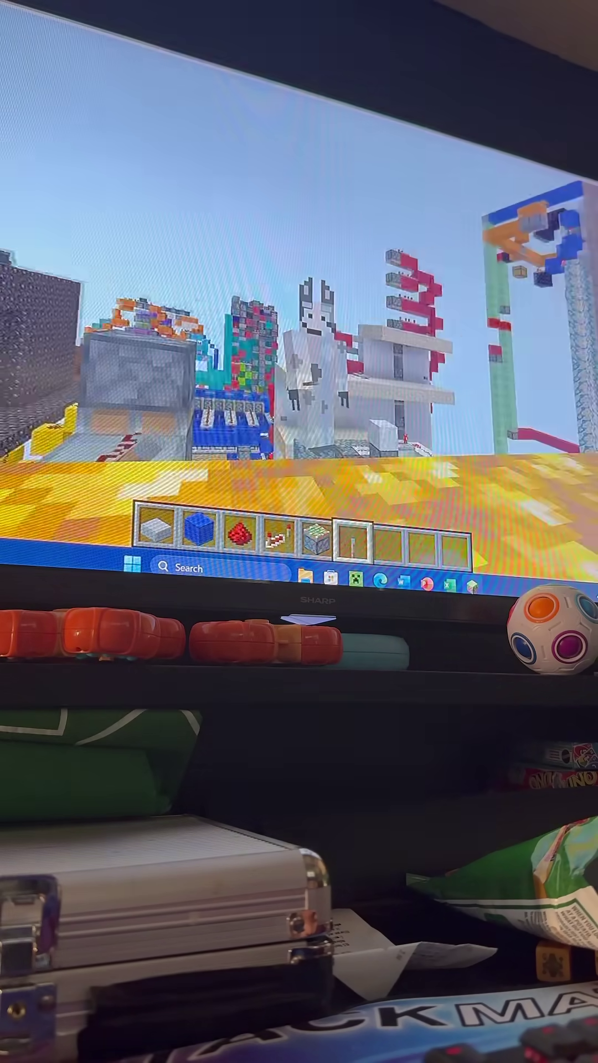
pyautogui.press('w')
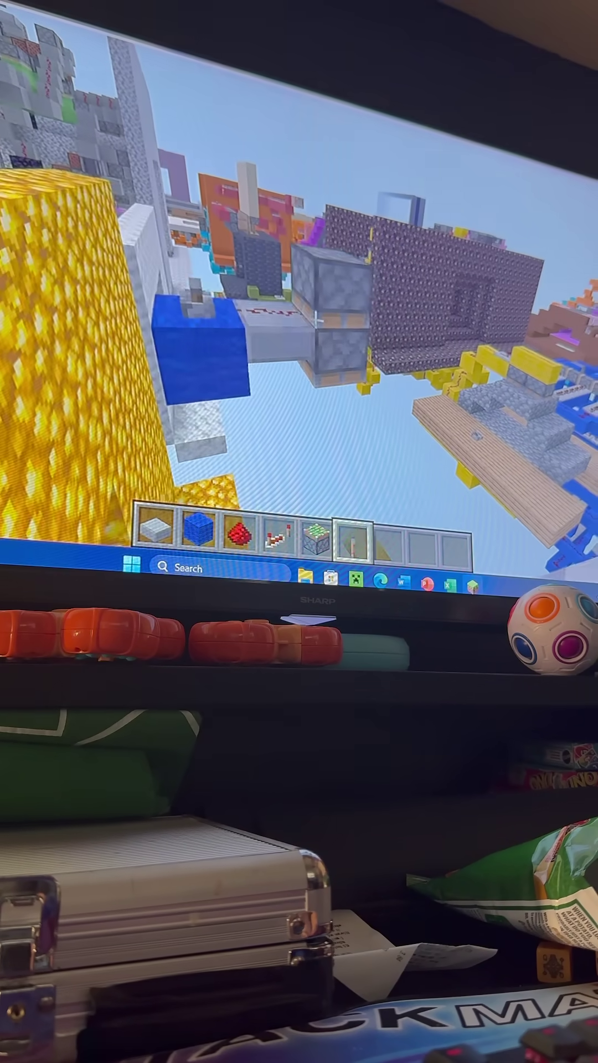
pyautogui.press('w')
pyautogui.press('w')
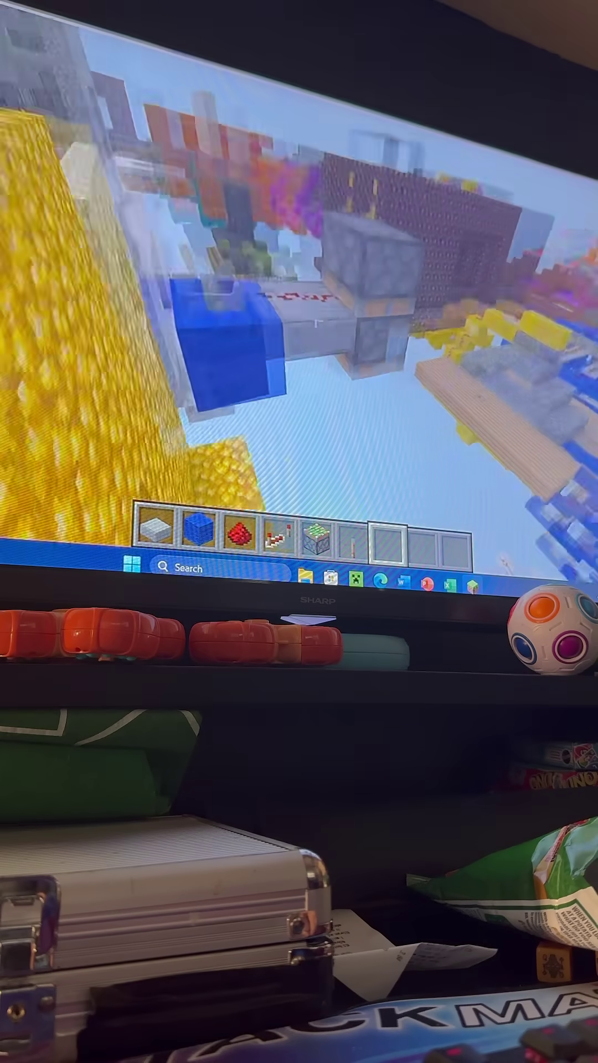
pyautogui.press('s')
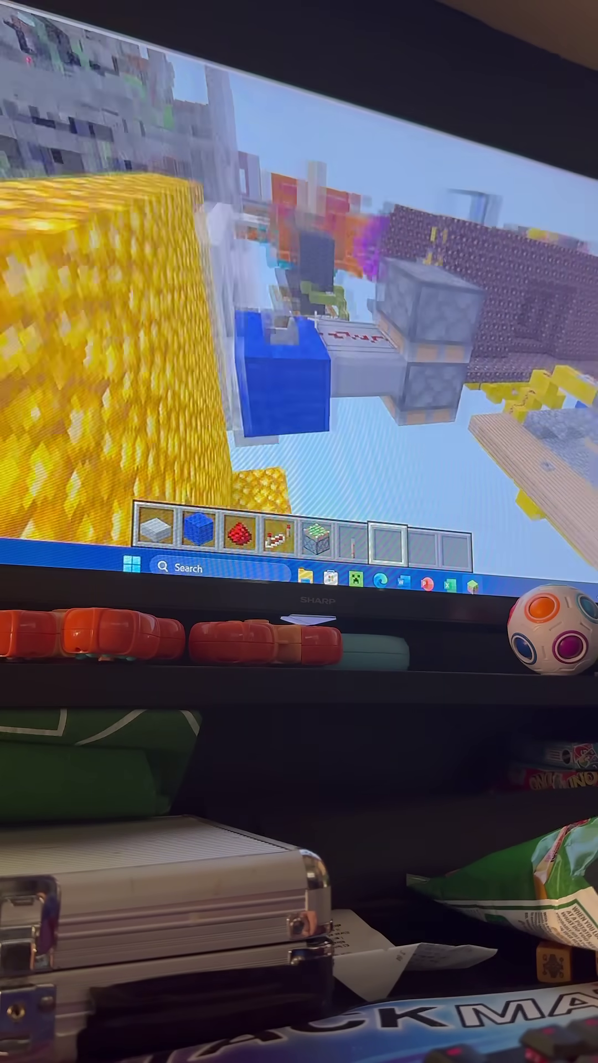
pyautogui.press('w')
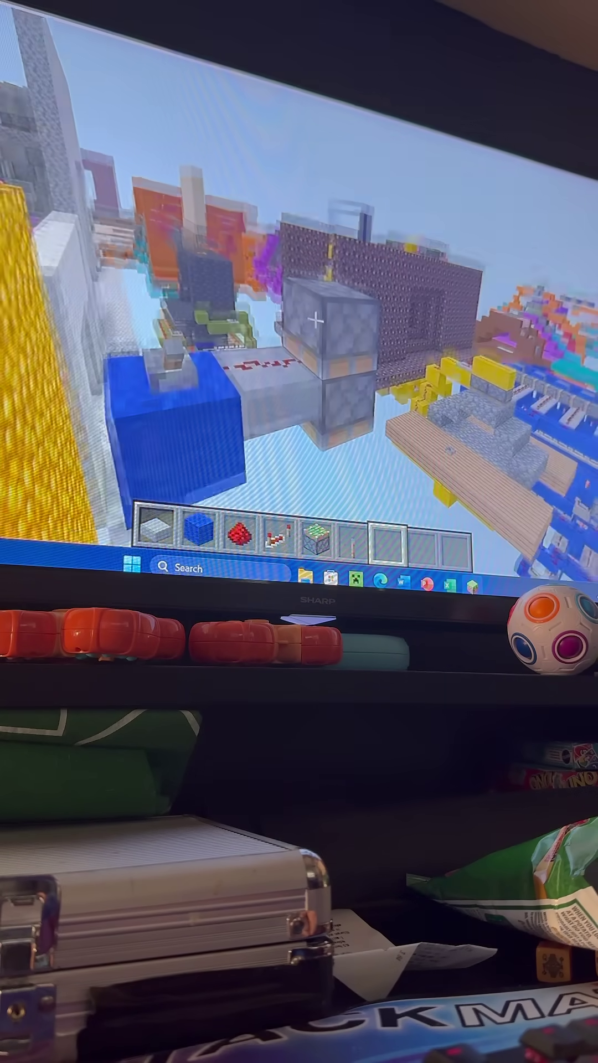
pyautogui.press('s')
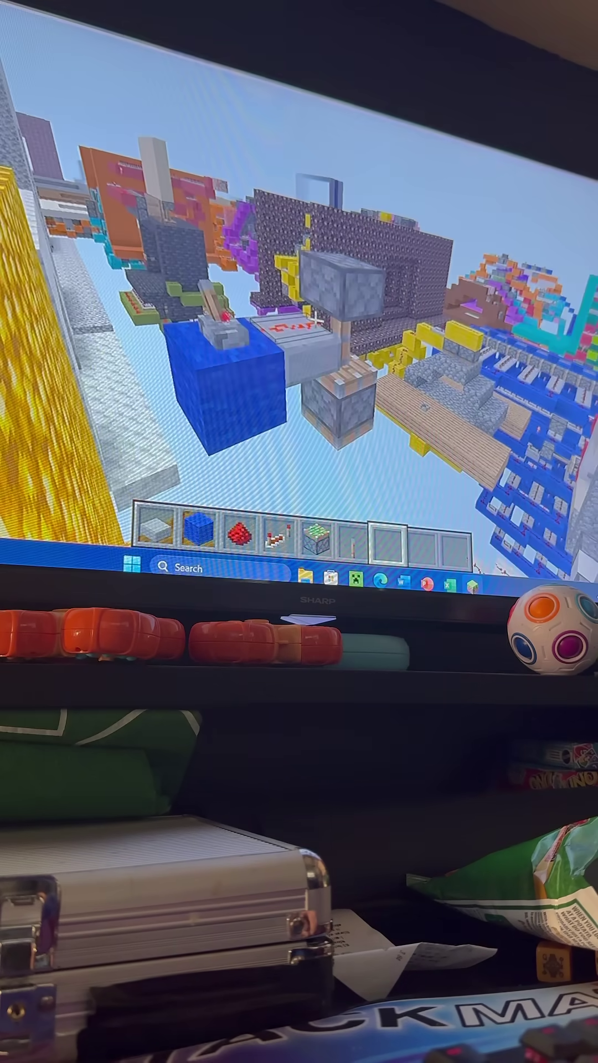
pyautogui.press('s')
pyautogui.scroll(4, 315, 318)
pyautogui.scroll(1, 315, 318)
# Try a smooth stone slab, sticky piston and lever on the blue wool, then clear the tower top.
pyautogui.click(315, 320)
pyautogui.scroll(1, 316, 320)
pyautogui.rightClick(316, 319)
pyautogui.scroll(-3, 315, 320)
pyautogui.scroll(-1, 316, 320)
pyautogui.rightClick(315, 320)
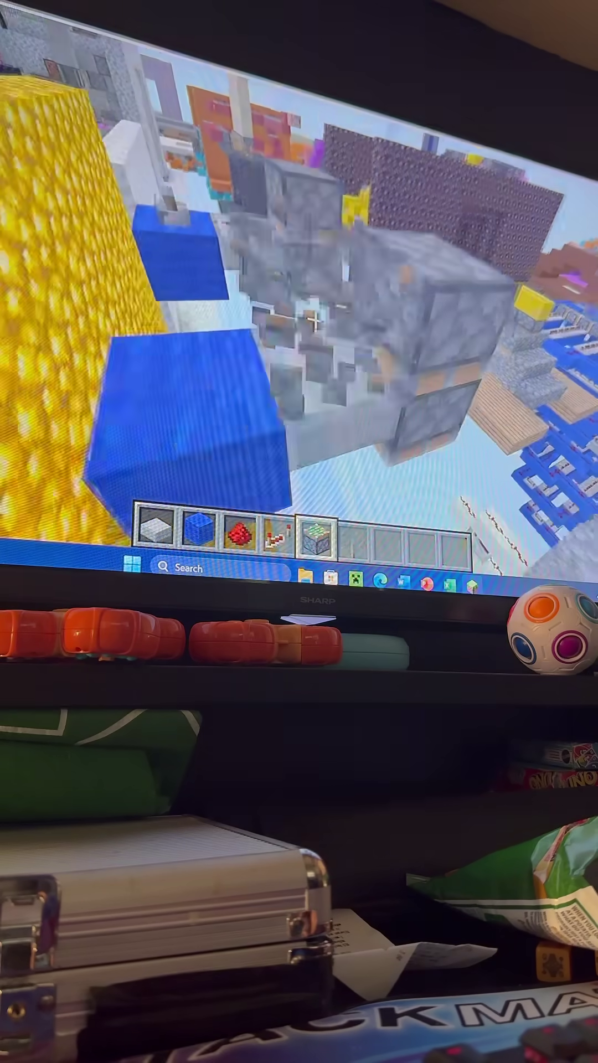
pyautogui.scroll(3, 316, 320)
pyautogui.scroll(-1, 315, 320)
pyautogui.scroll(-3, 316, 320)
pyautogui.rightClick(316, 320)
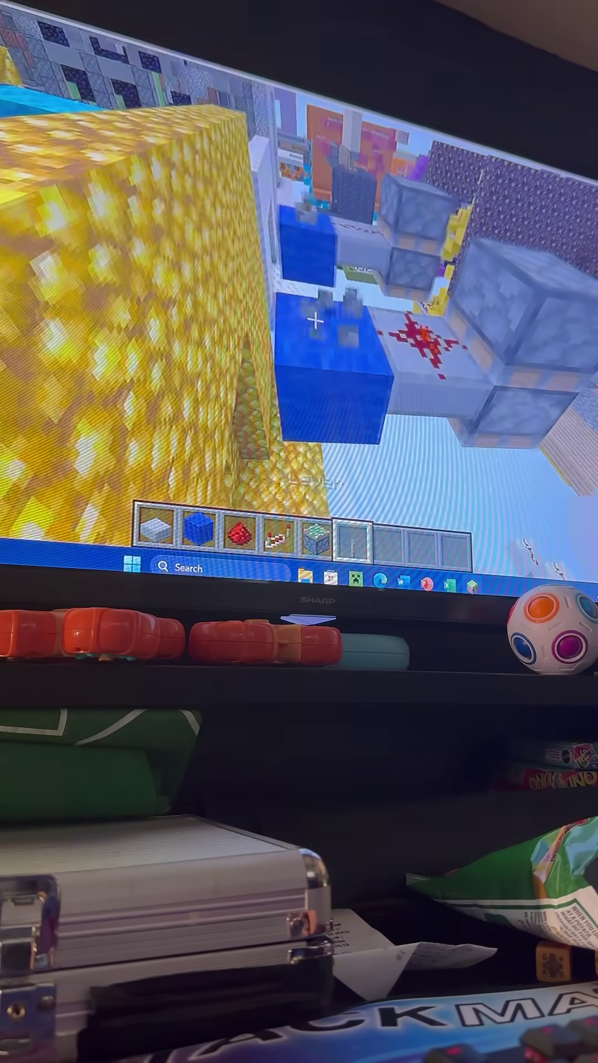
pyautogui.click(316, 320)
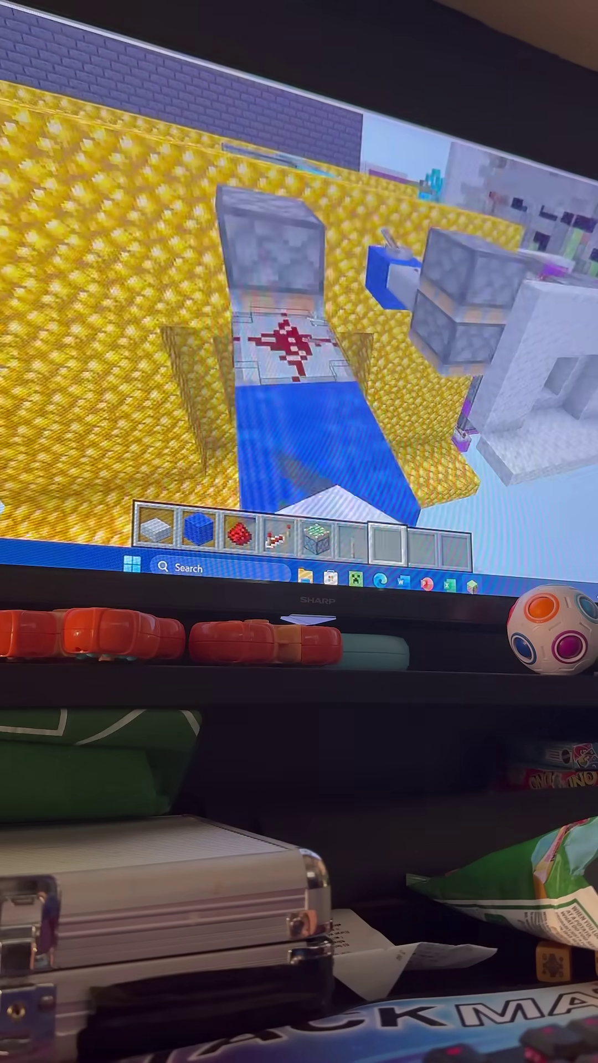
pyautogui.scroll(1, 315, 321)
pyautogui.rightClick(315, 321)
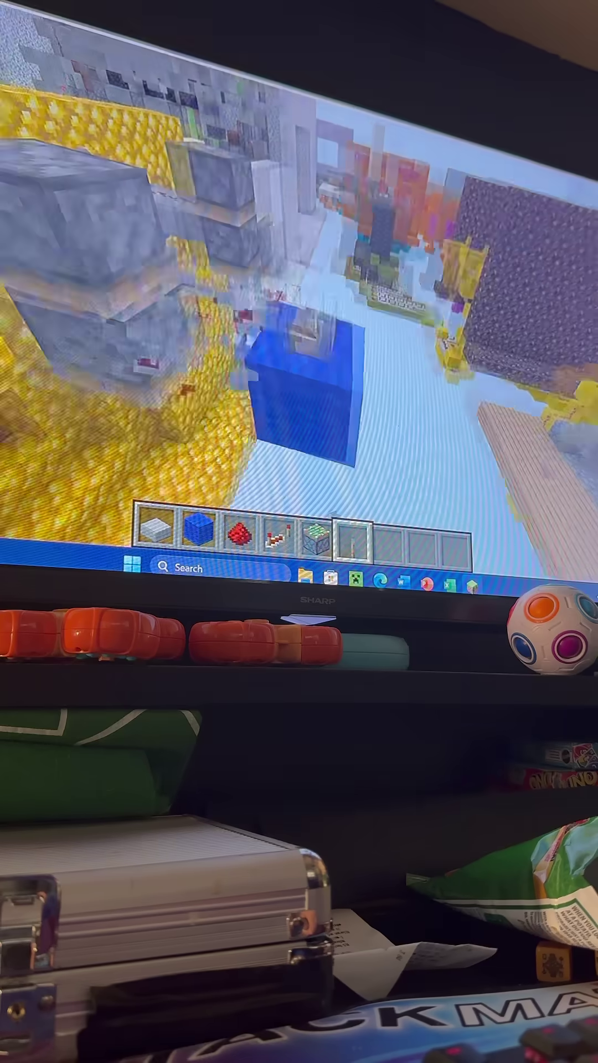
pyautogui.click(316, 320)
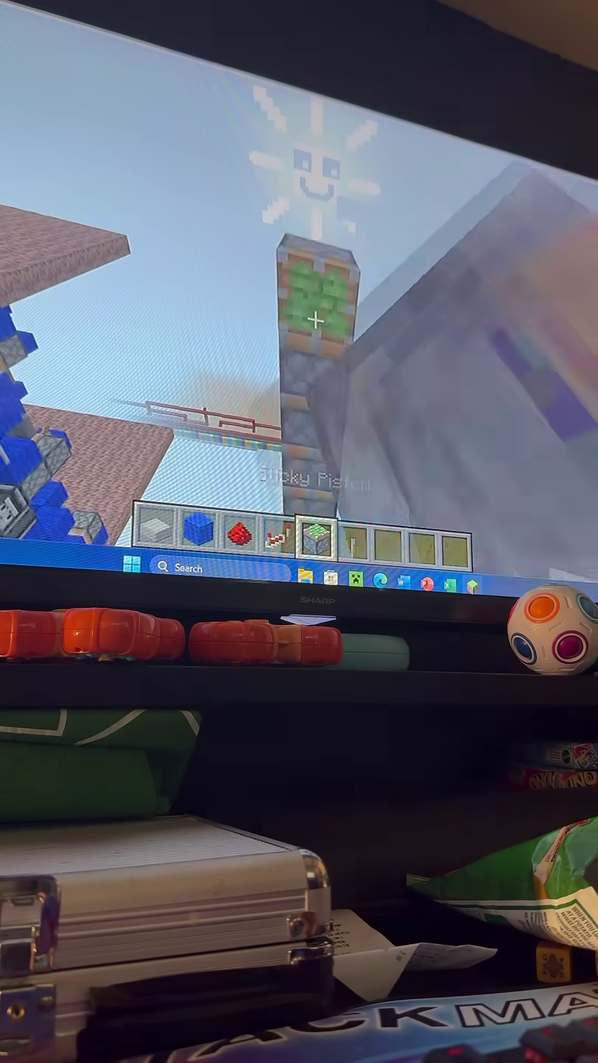
pyautogui.click(316, 323)
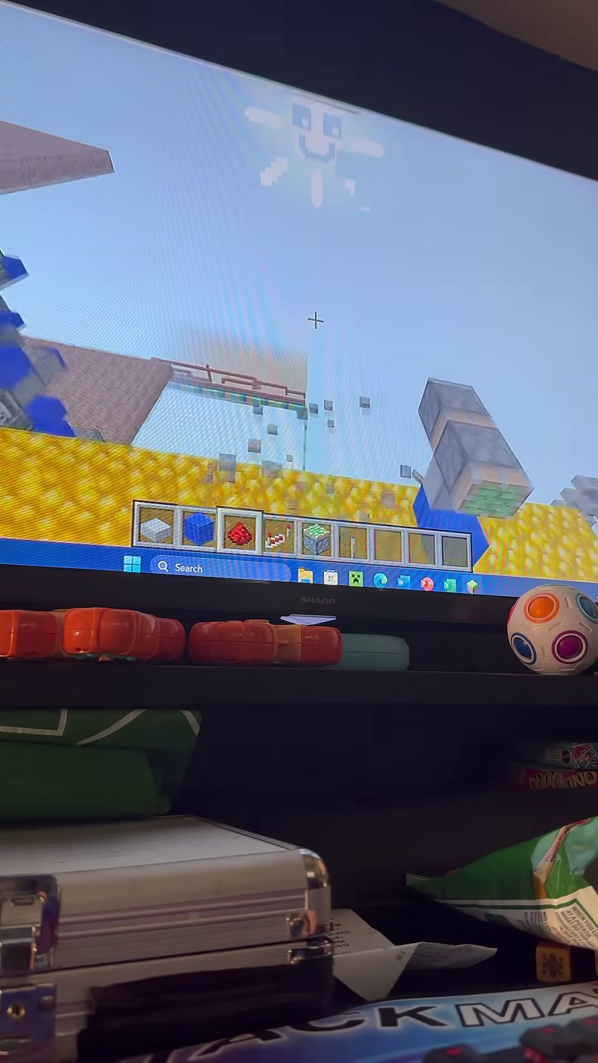
# Cap the piston tower with a stone slab, add wool and redstone dust, then break the lever's wool.
pyautogui.press('1')
pyautogui.rightClick(316, 320)
pyautogui.press('2')
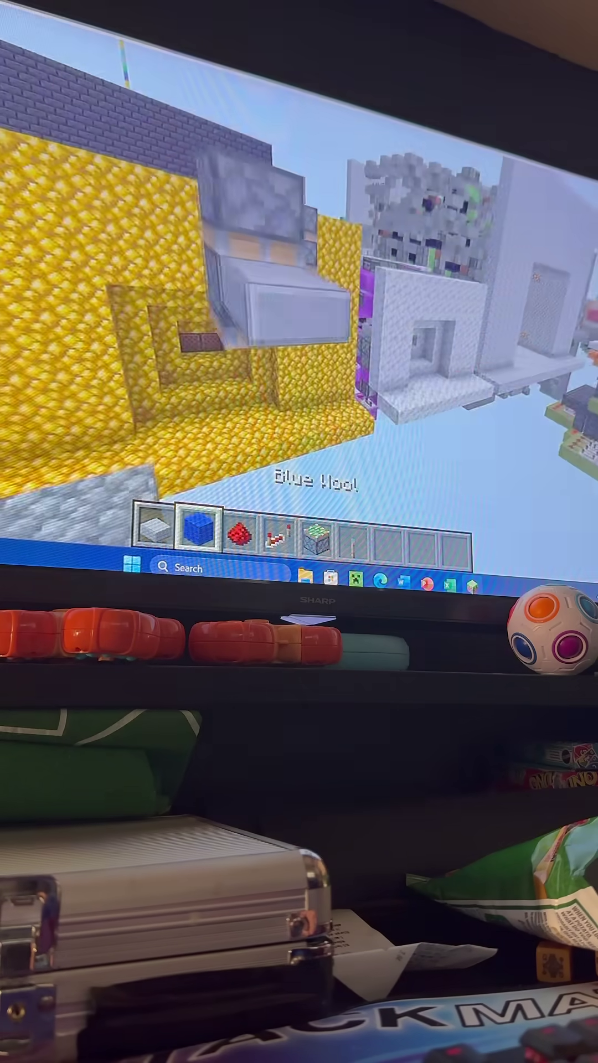
pyautogui.rightClick(317, 322)
pyautogui.press('3')
pyautogui.rightClick(315, 323)
pyautogui.press('6')
pyautogui.rightClick(316, 323)
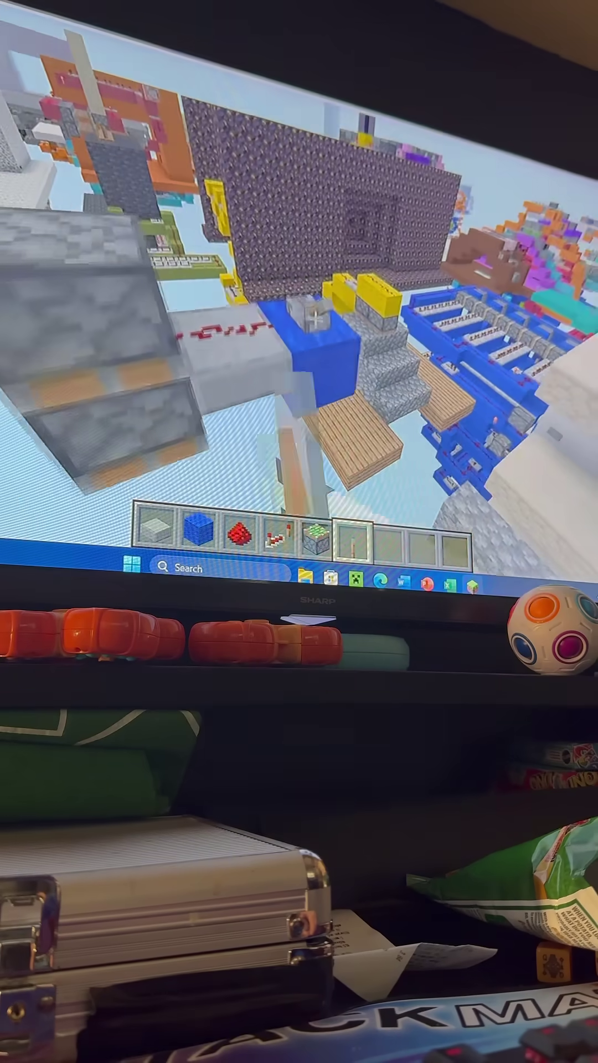
pyautogui.click(316, 320)
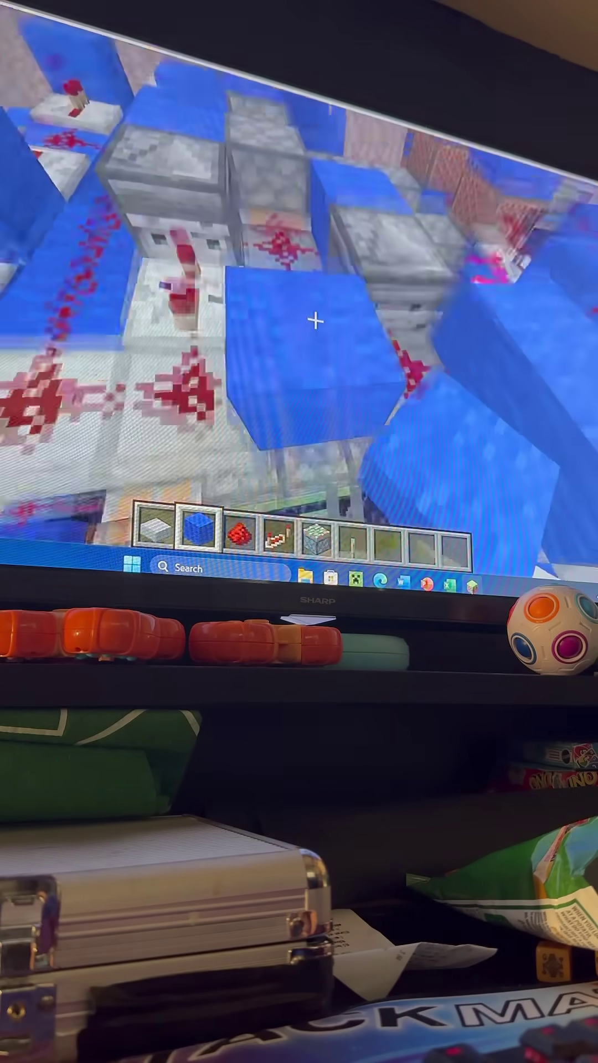
# Place a redstone repeater on the blue wool block of the vault door circuit.
pyautogui.press('3')
pyautogui.press('2')
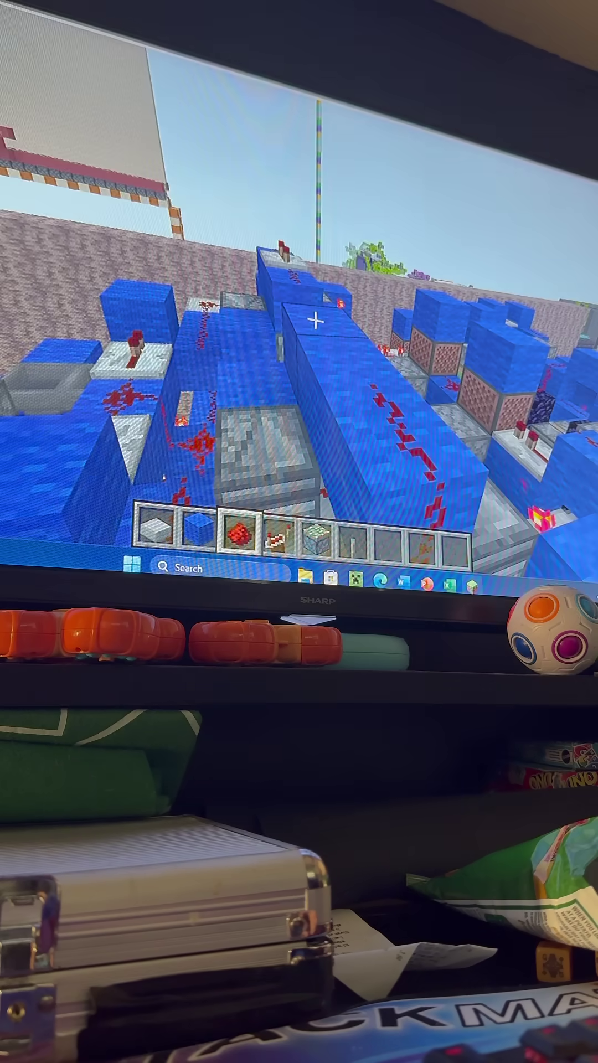
pyautogui.rightClick(316, 319)
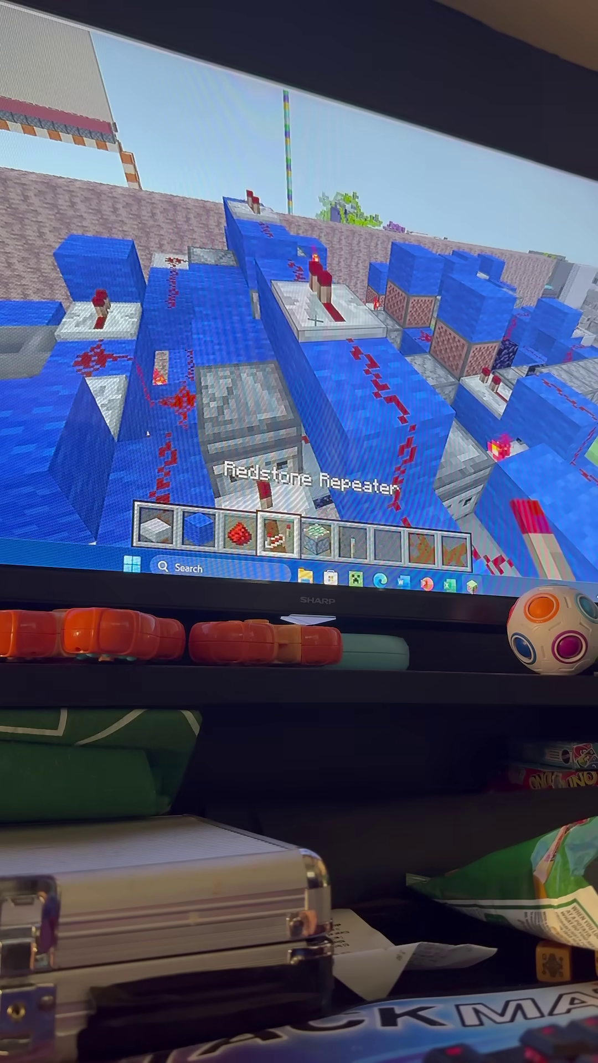
pyautogui.scroll(-1, 316, 320)
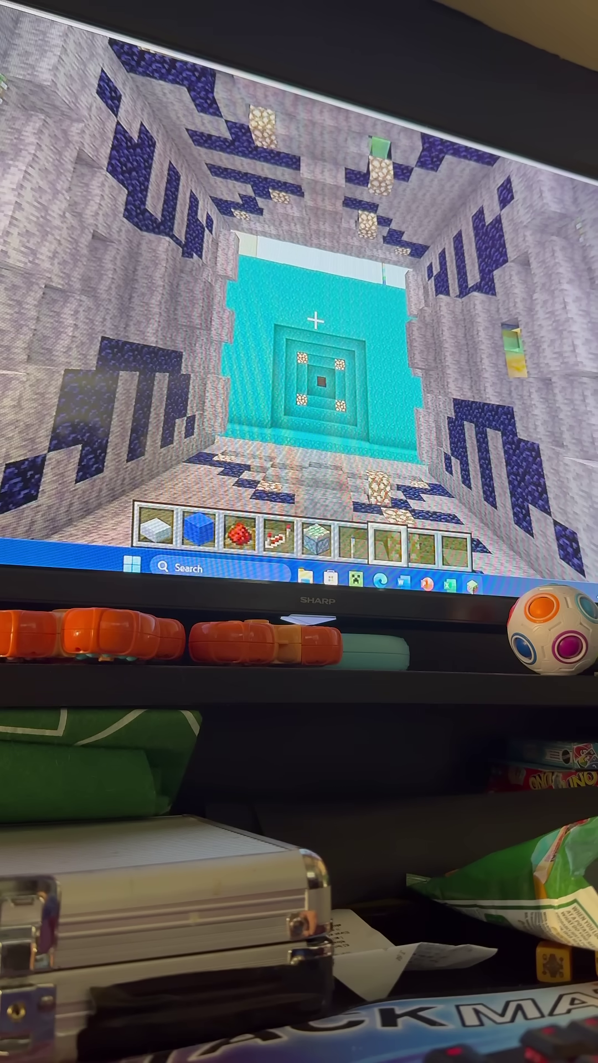
# Walk to the cyan vault door and clear all hotbar items in the Survival Inventory.
pyautogui.press('w')
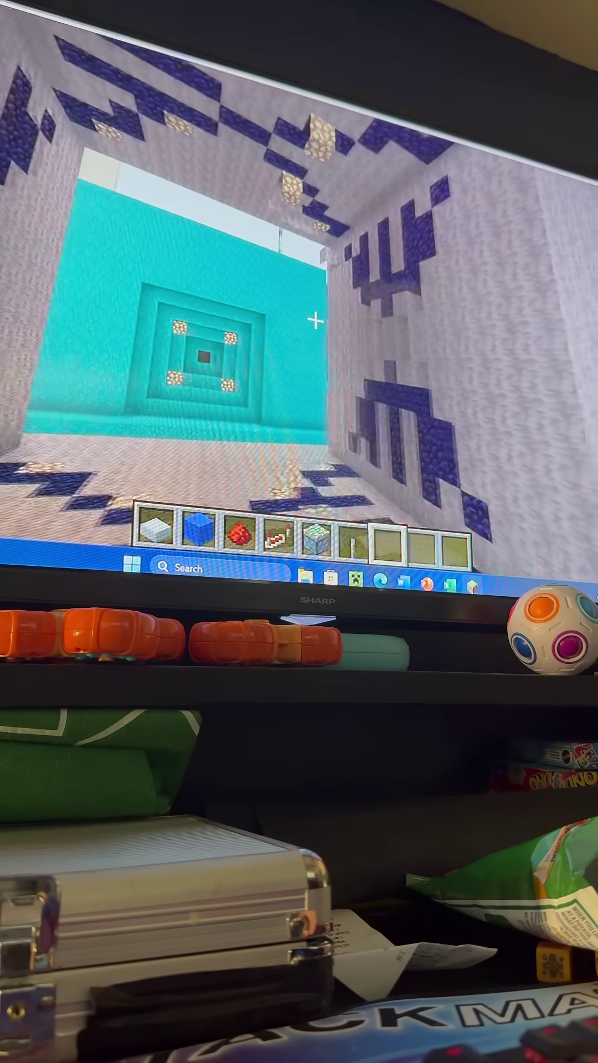
pyautogui.press('w')
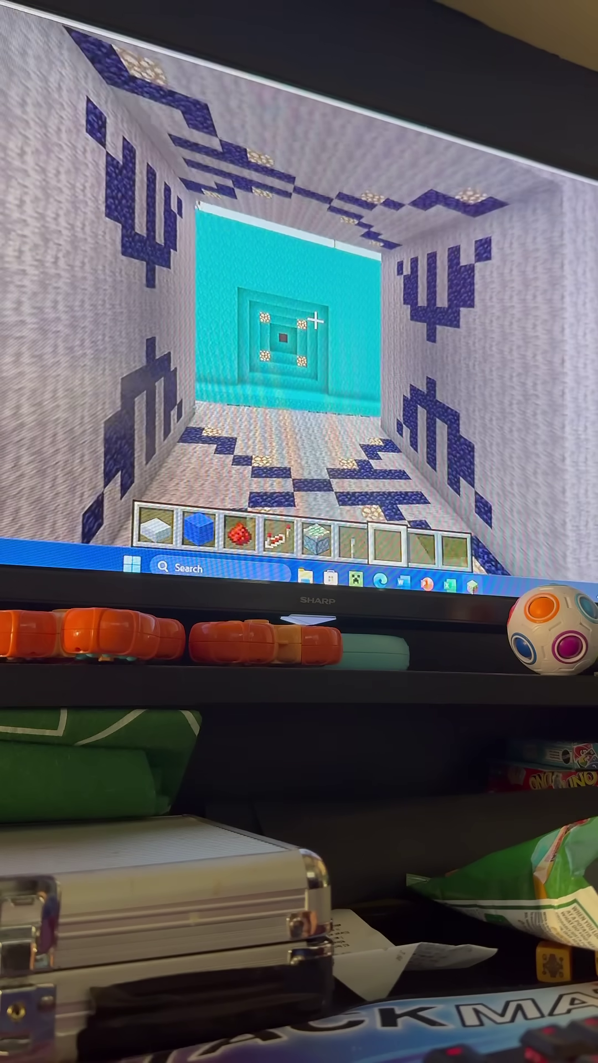
pyautogui.press('e')
pyautogui.click(457, 490)
pyautogui.keyDown('shift'); pyautogui.click(456, 440); pyautogui.keyUp('shift')
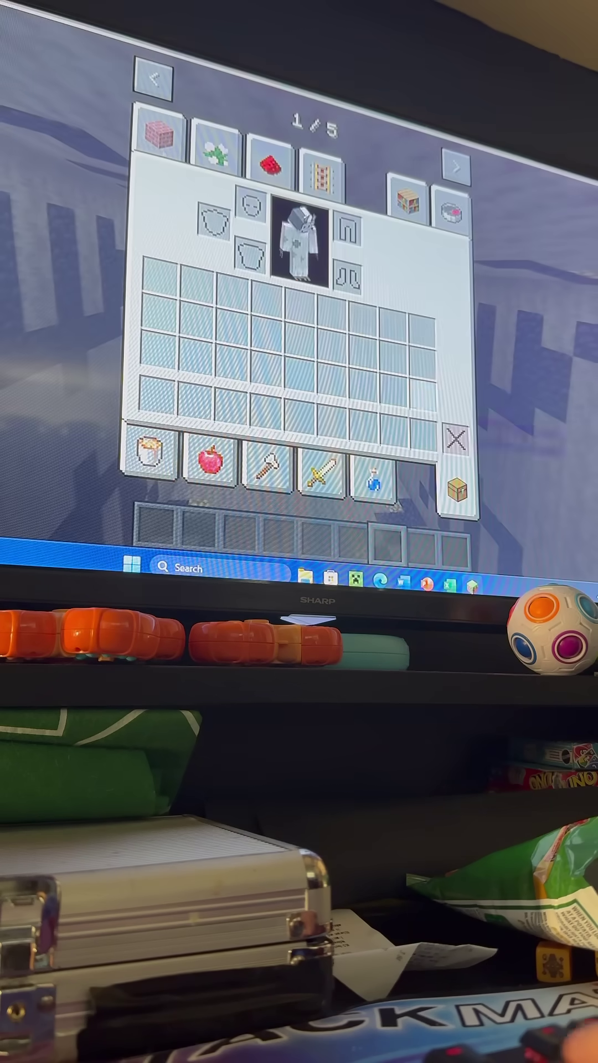
pyautogui.press('e')
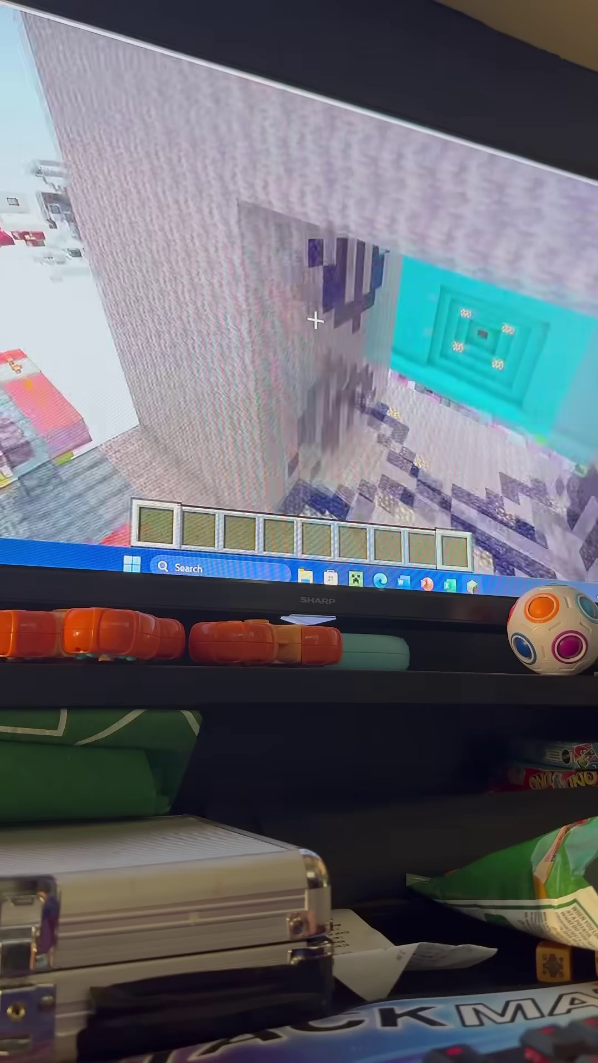